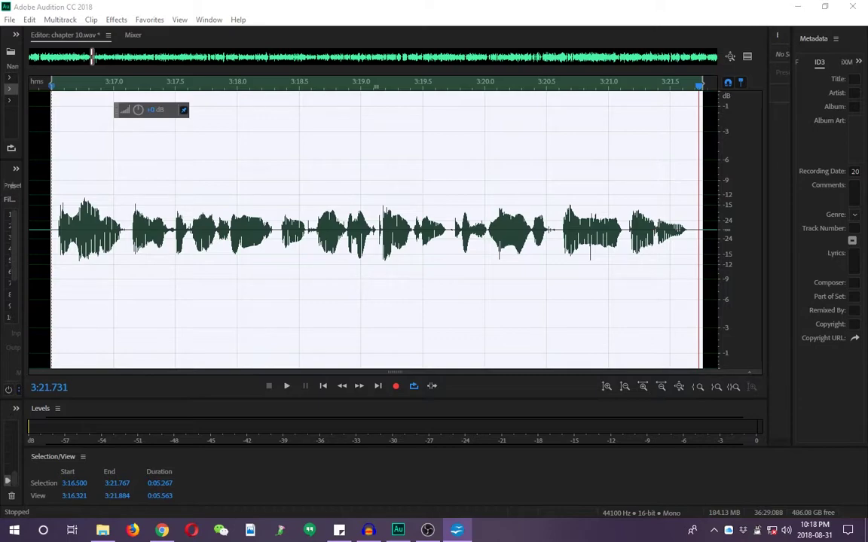
Play the sentence, then select 3:20.608–3:21.139 (0.530 s) and listen to that phrase
click(286, 385)
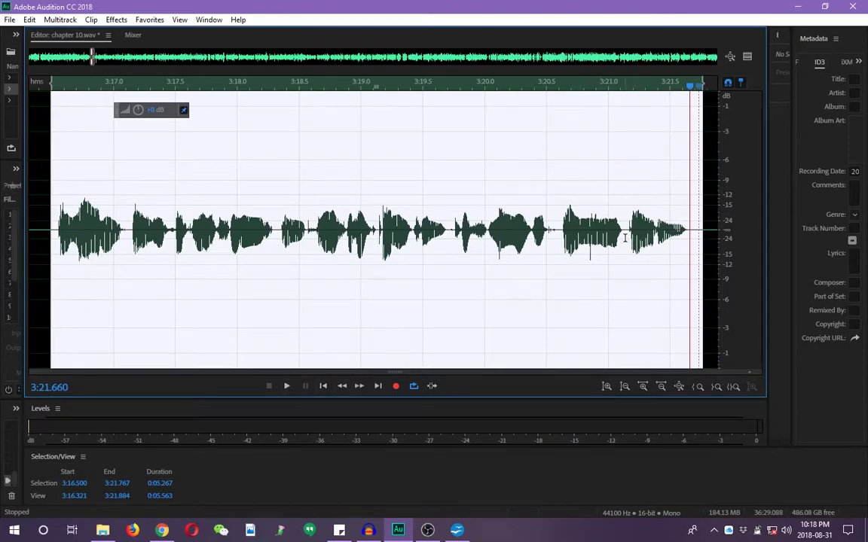
drag(625, 256, 558, 262)
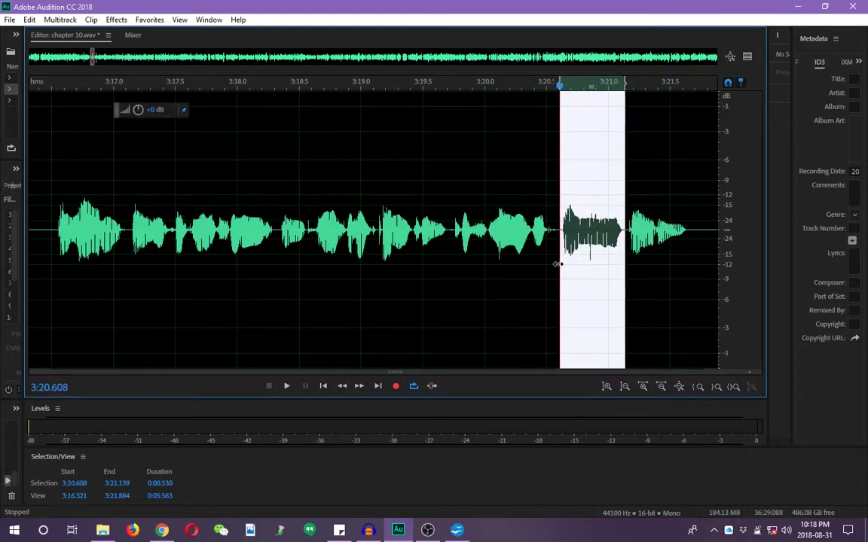
click(287, 386)
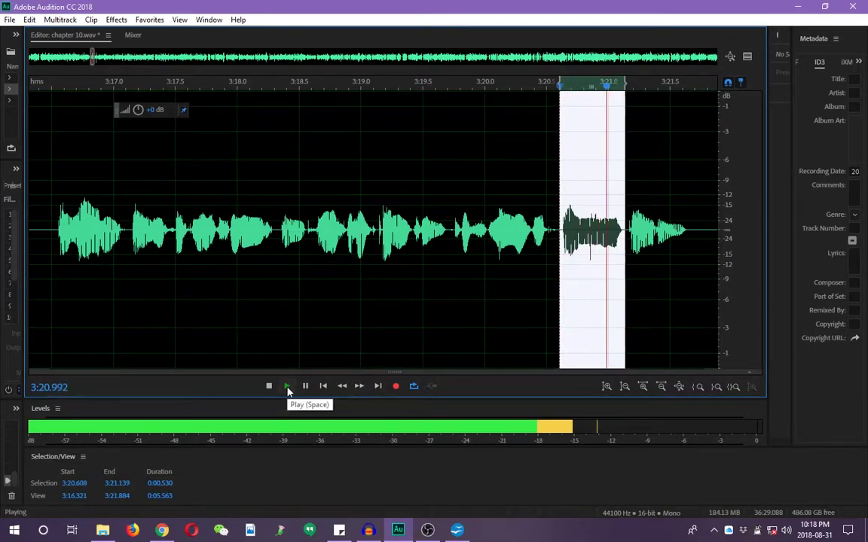
click(269, 386)
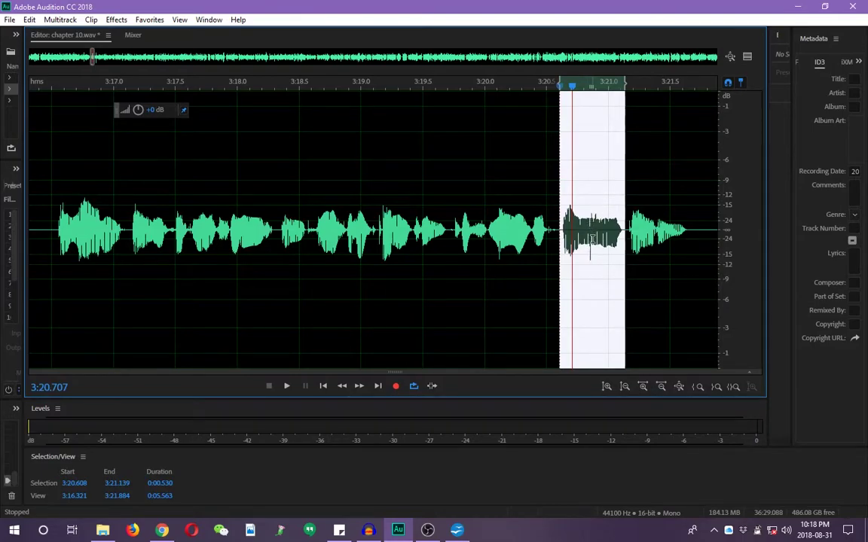
Zoom into the waveform and delete the mouth-click spike just before 3:20.863
scroll(592, 239, up, 4)
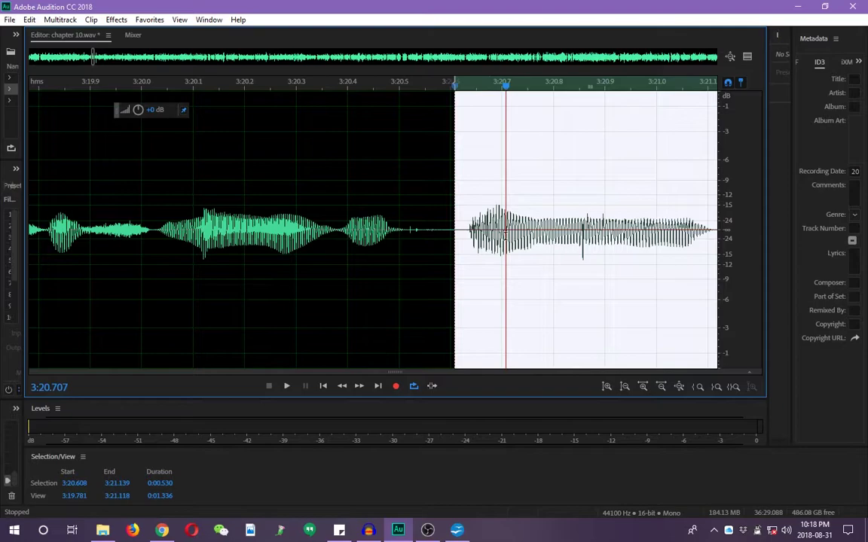
scroll(541, 264, up, 2)
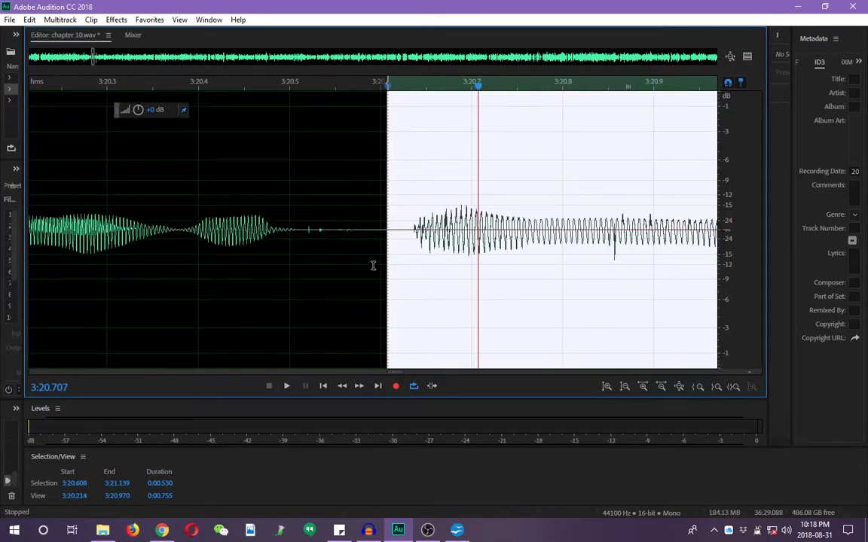
scroll(443, 196, down, 2)
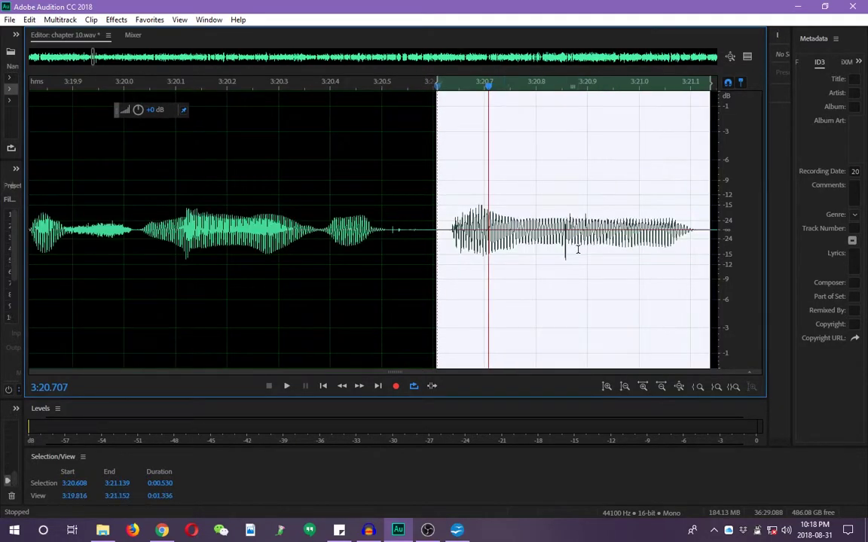
scroll(509, 224, up, 1)
scroll(568, 249, up, 2)
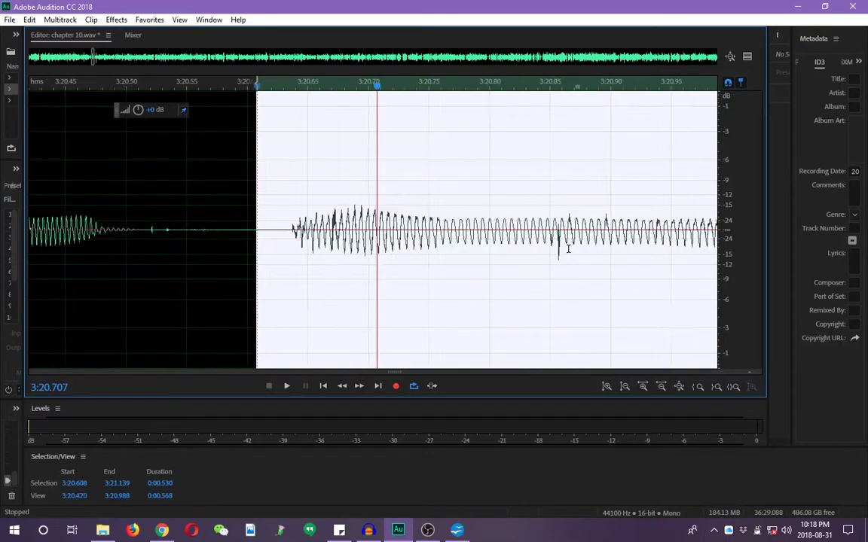
scroll(567, 248, up, 3)
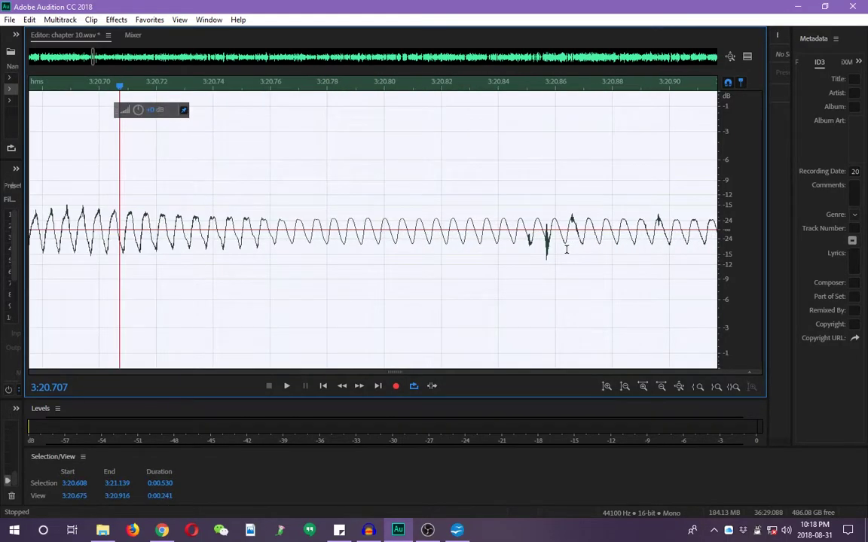
scroll(567, 249, up, 2)
click(567, 248)
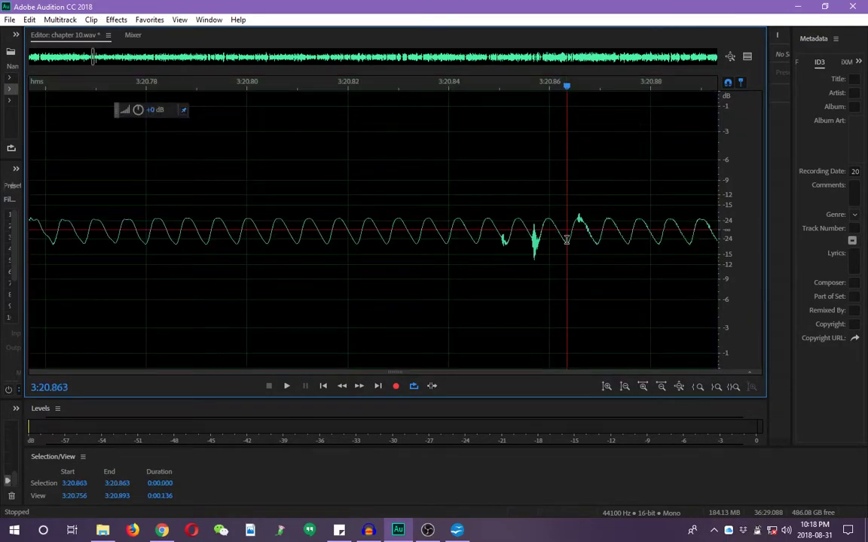
drag(566, 246, 475, 273)
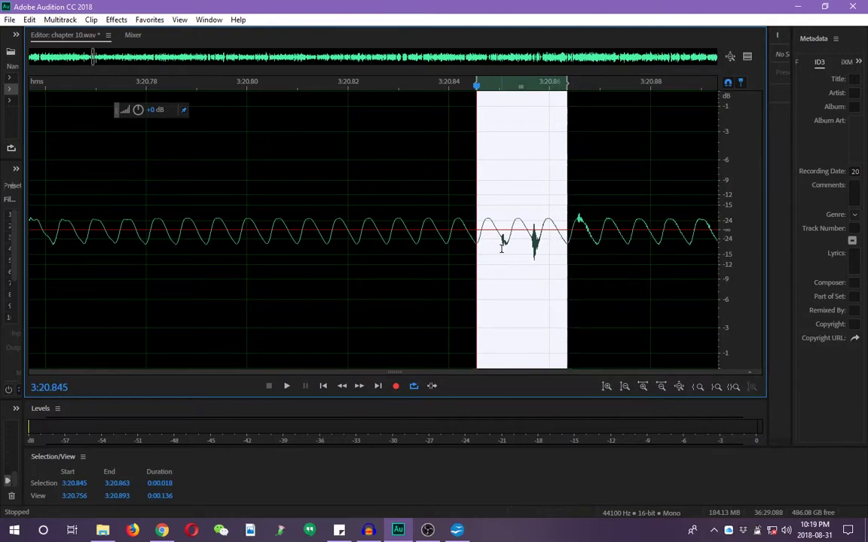
key(Delete)
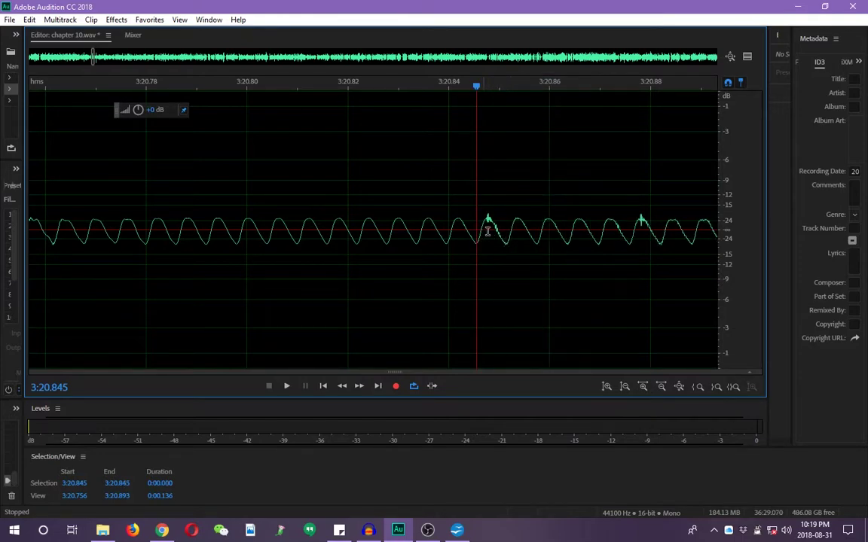
Delete the leftover spike after the cut, then zoom out and reselect the phrase area
drag(476, 246, 506, 252)
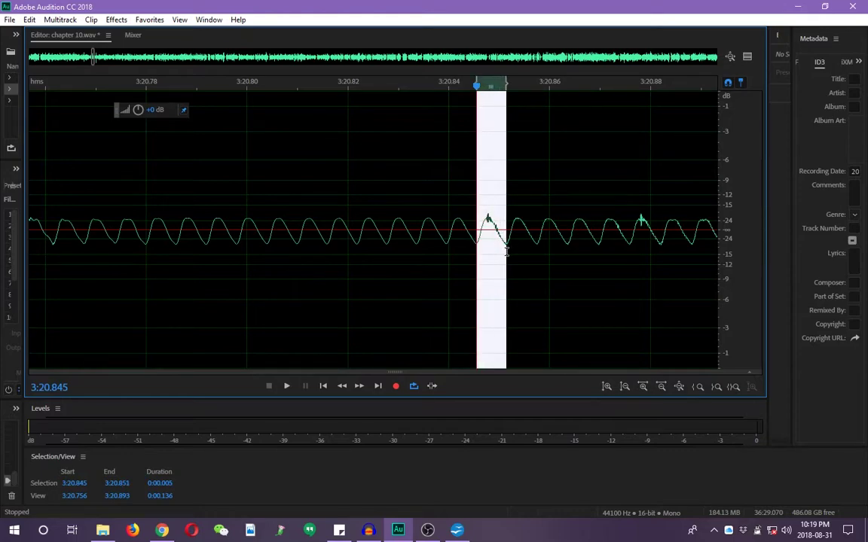
key(Delete)
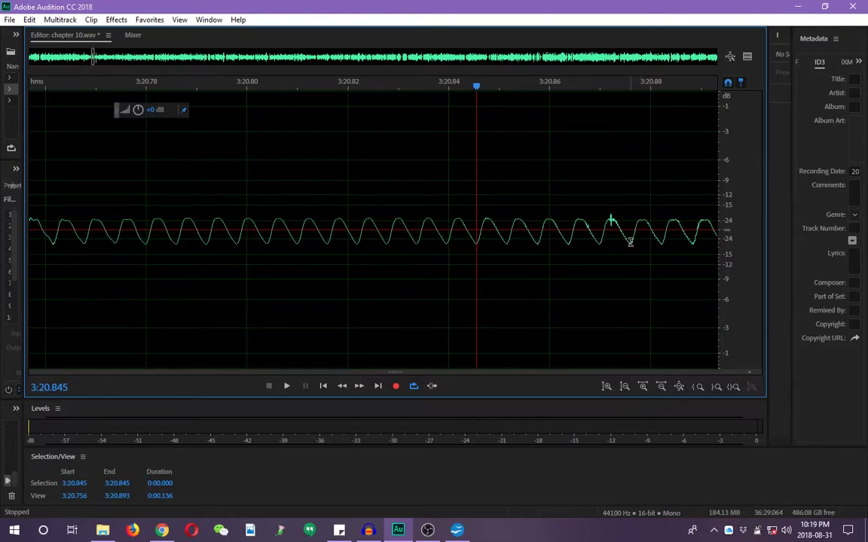
scroll(630, 241, down, 1)
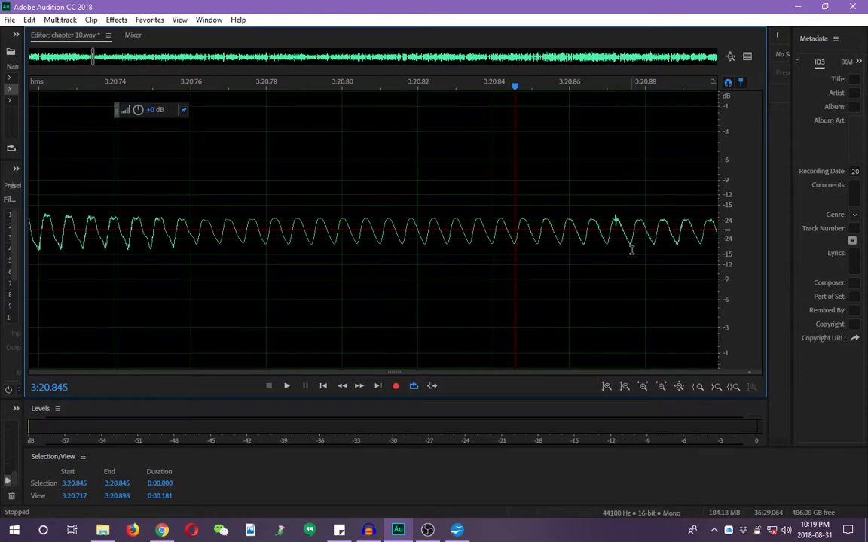
drag(629, 241, 605, 248)
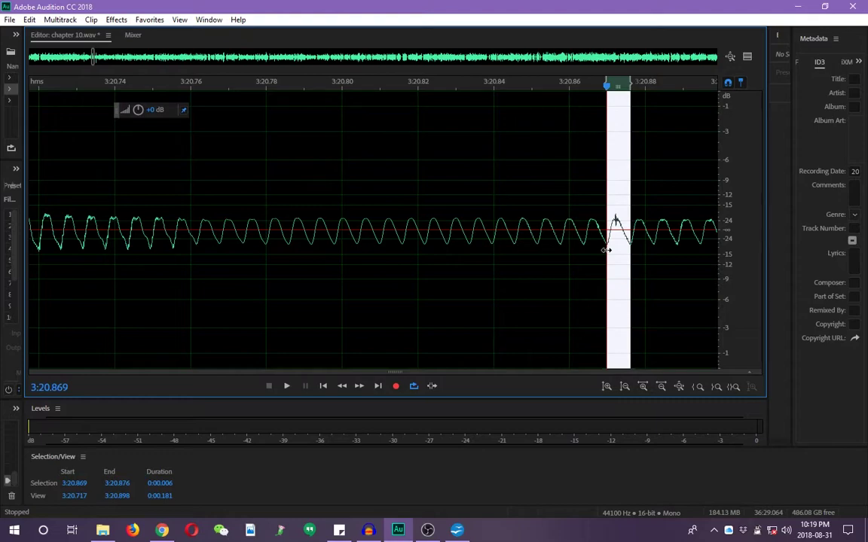
click(606, 250)
scroll(645, 241, down, 4)
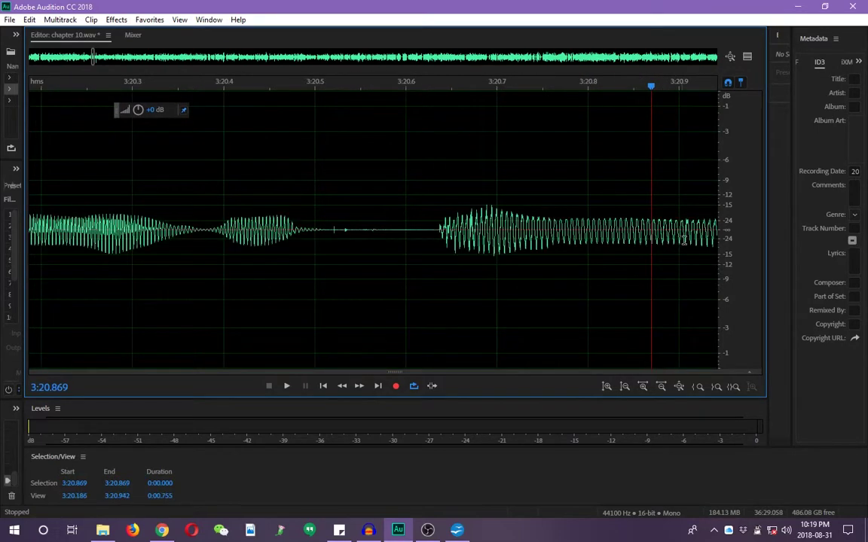
scroll(683, 240, right, 2)
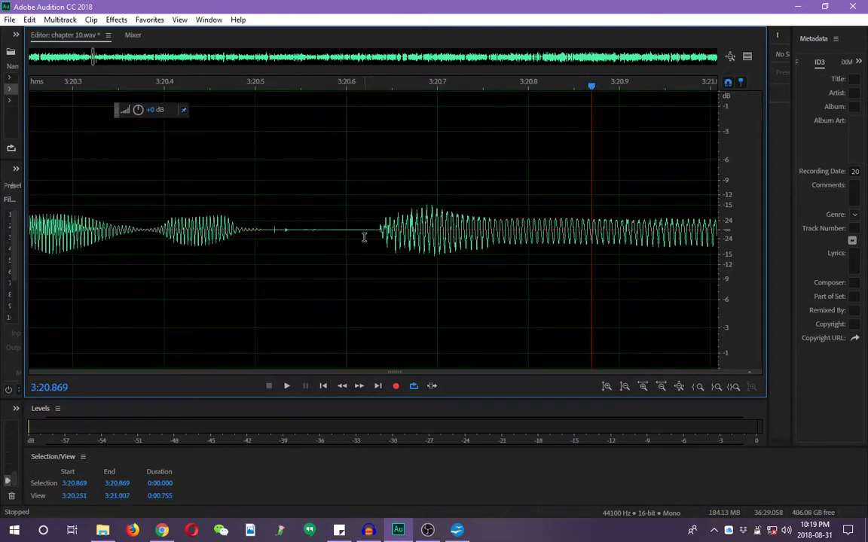
drag(363, 237, 609, 253)
Play the tightened phrase to check the edits so far
scroll(610, 253, down, 3)
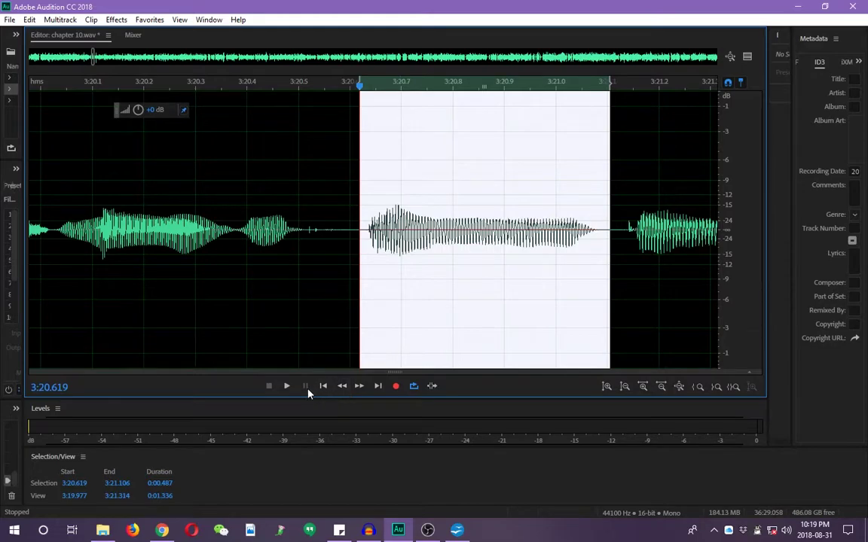
click(287, 387)
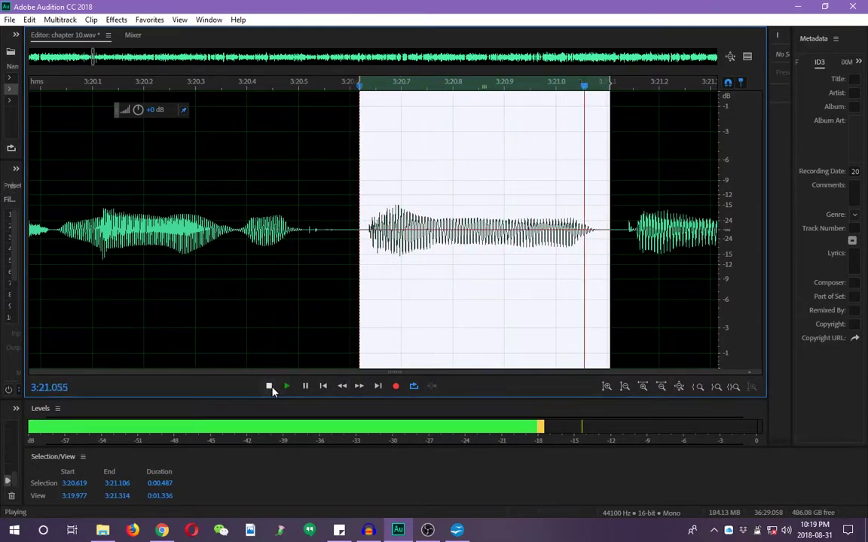
click(269, 386)
Remove the 0.006 s click at 3:20.906–3:20.912 and zoom back out
scroll(562, 298, up, 3)
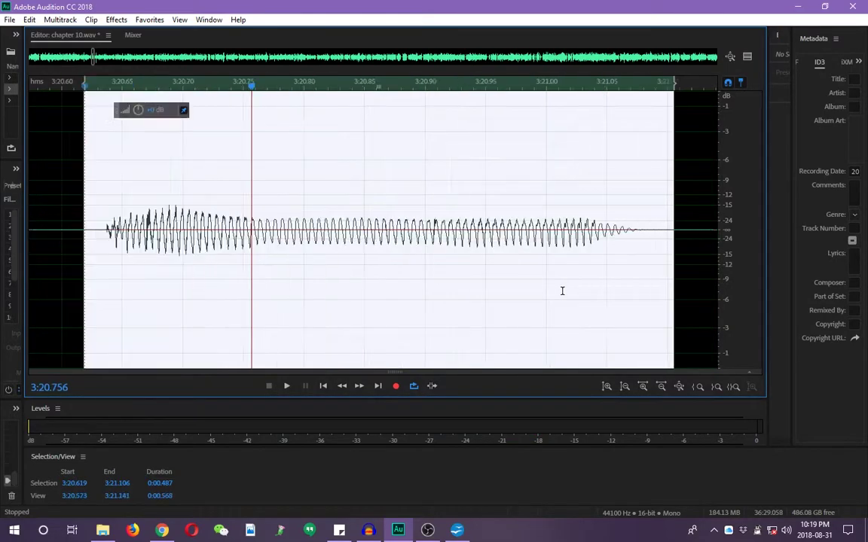
scroll(434, 264, up, 1)
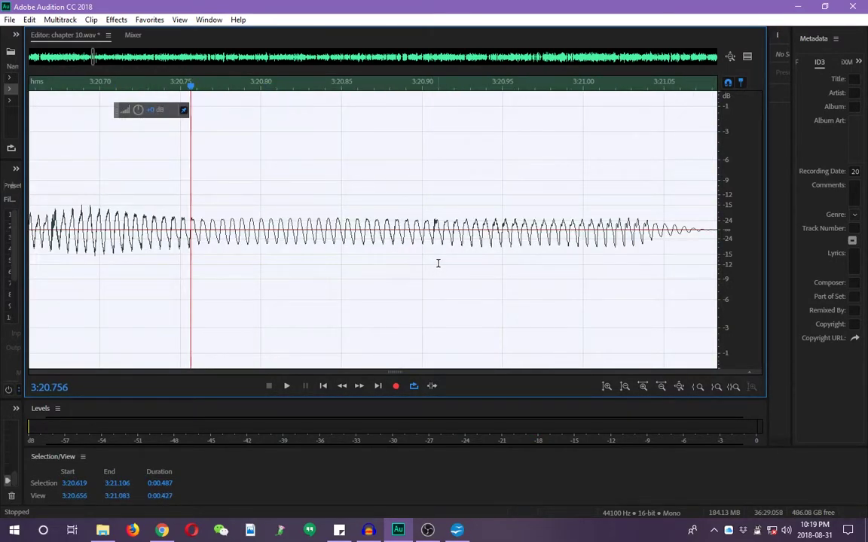
scroll(438, 263, up, 5)
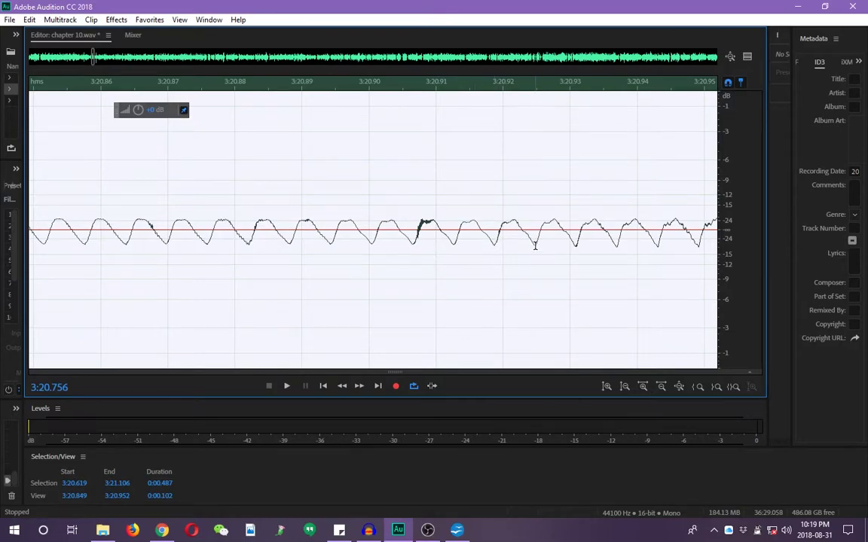
drag(454, 242, 412, 253)
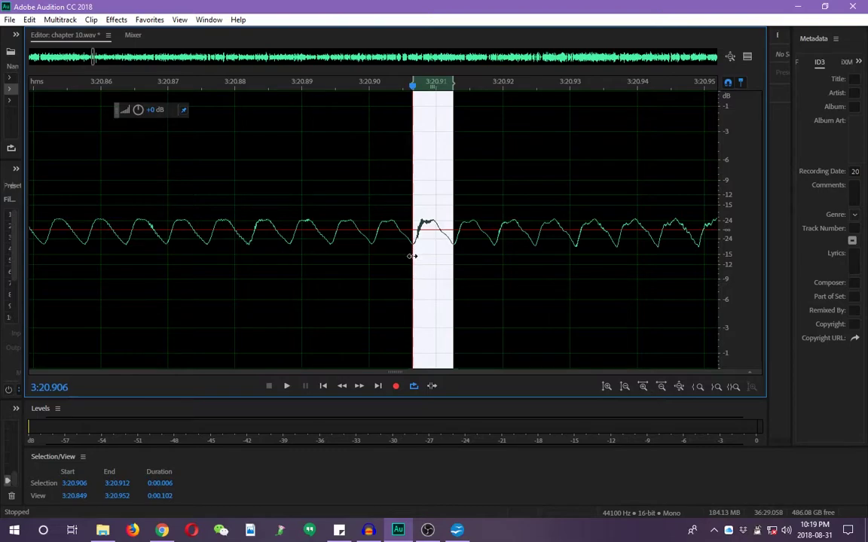
click(412, 257)
scroll(422, 258, down, 10)
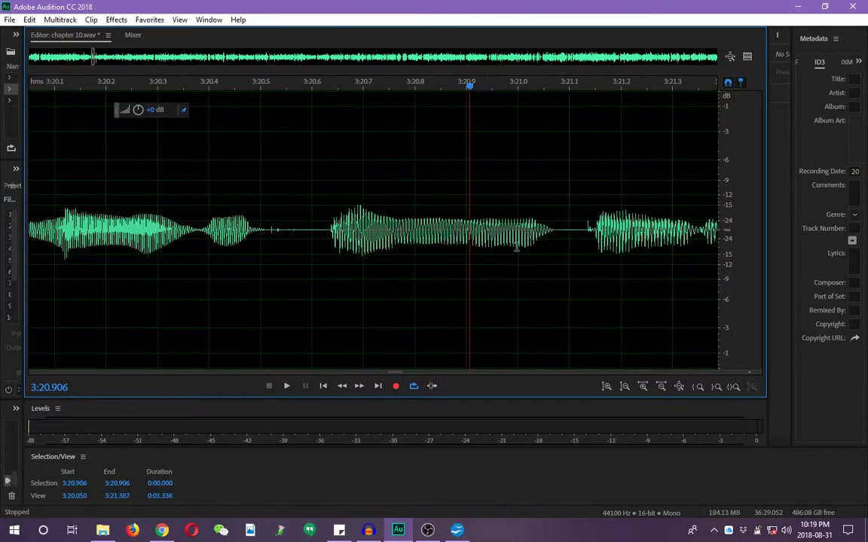
Preview the word 3:20.628–3:21.082, then cut the 0.062 s noise at 3:20.518–3:20.580
drag(560, 249, 326, 257)
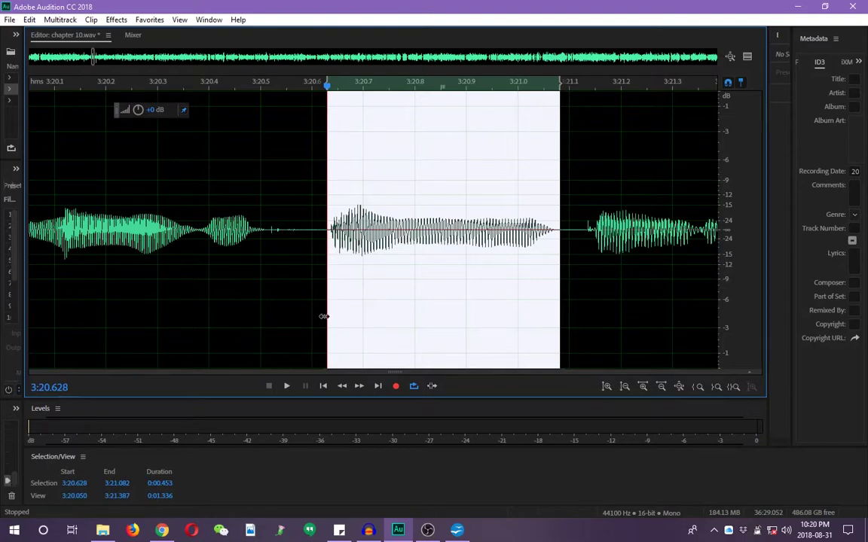
key(space)
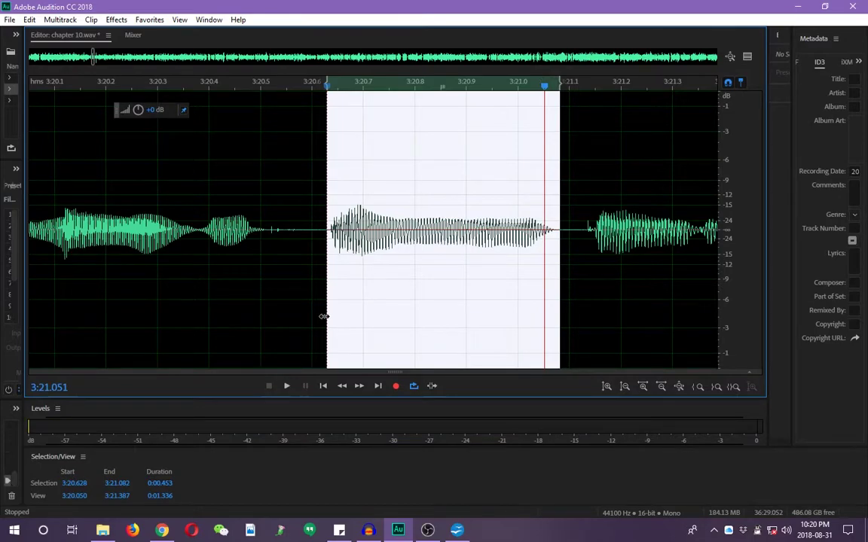
scroll(396, 274, down, 2)
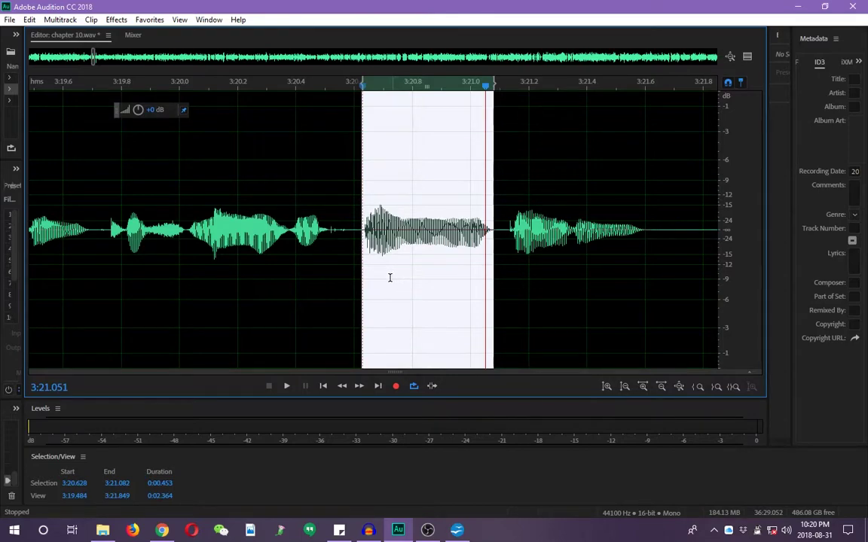
drag(347, 241, 330, 255)
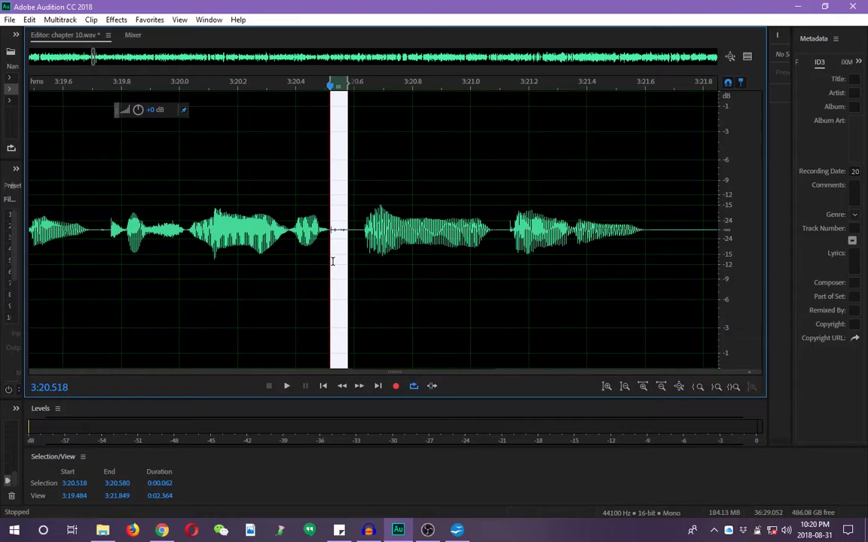
click(333, 262)
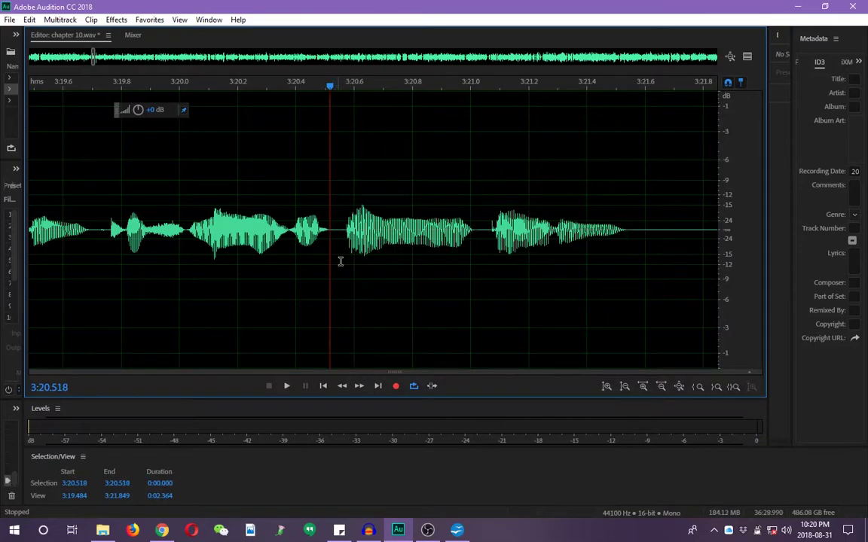
scroll(362, 260, down, 3)
Select the phrase starting at 3:19.714 and play it back
scroll(383, 257, down, 3)
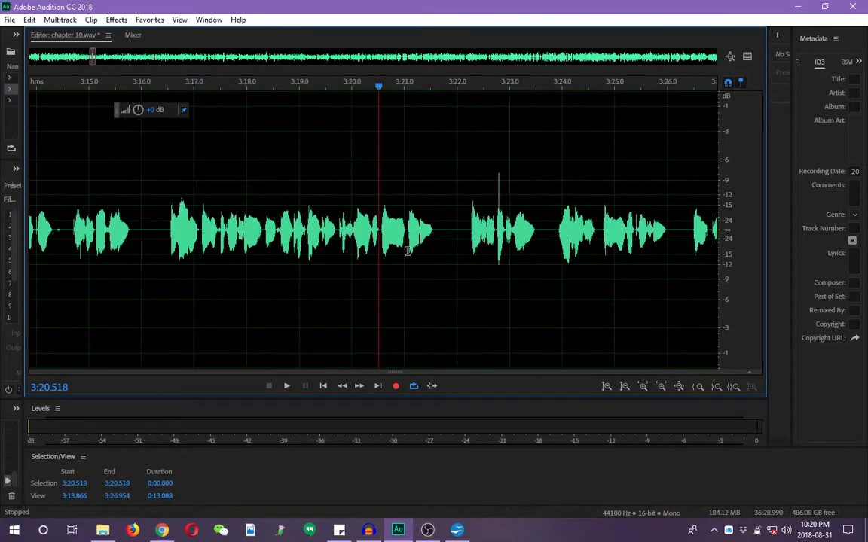
drag(450, 237, 325, 256)
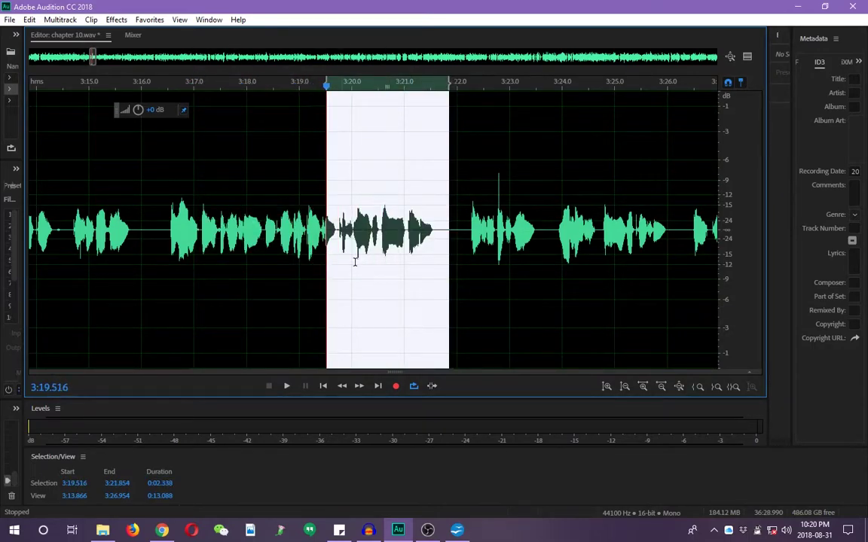
scroll(360, 262, up, 6)
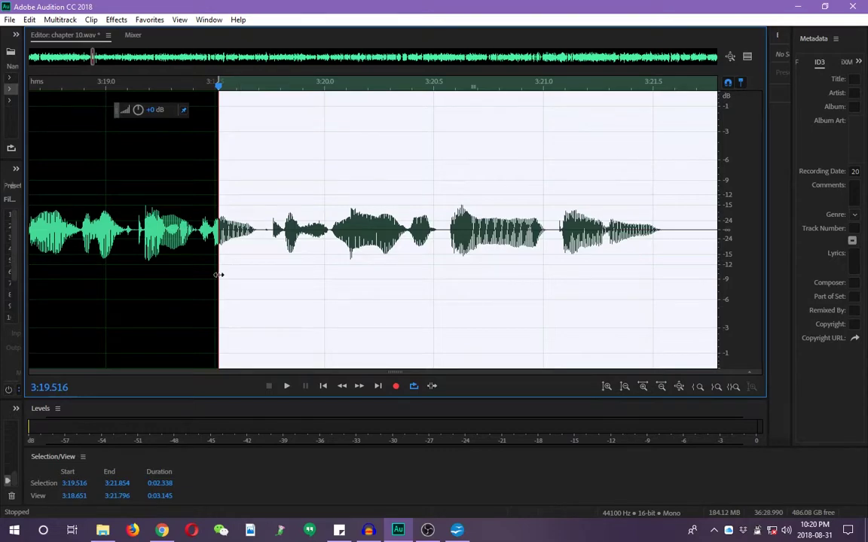
drag(221, 273, 262, 273)
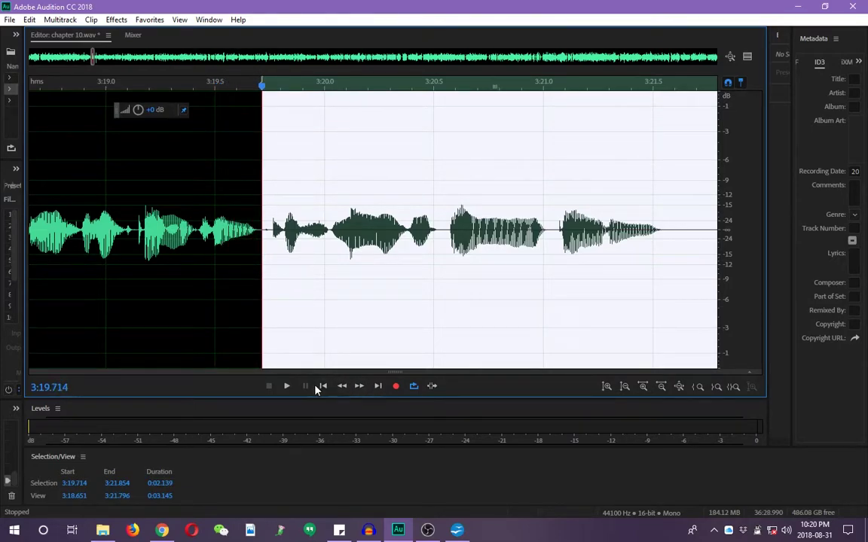
click(287, 387)
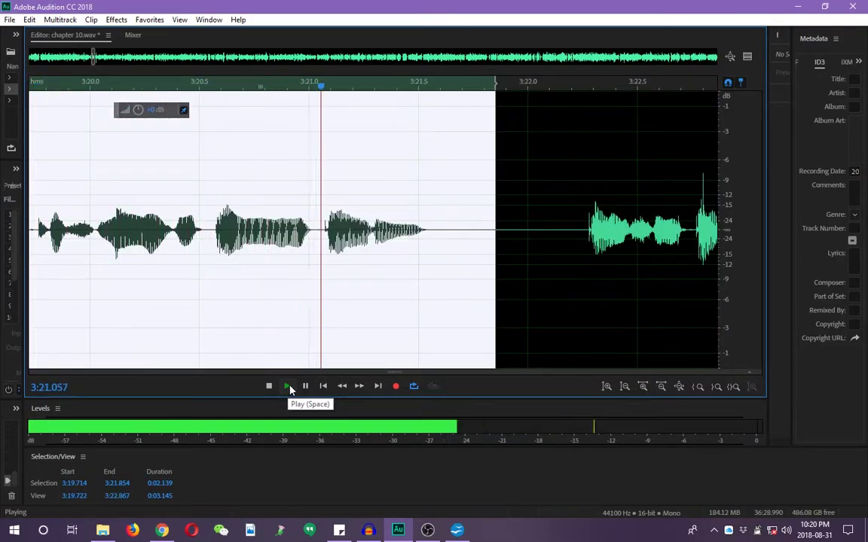
click(289, 387)
Zoom in and preview the hiss from 3:19.888 to 3:20.017
scroll(308, 284, down, 2)
scroll(309, 284, up, 4)
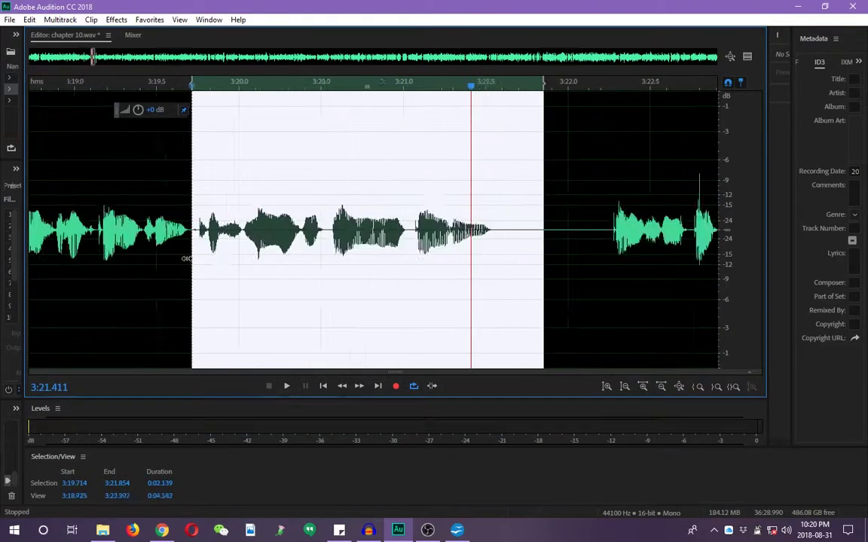
scroll(288, 247, up, 4)
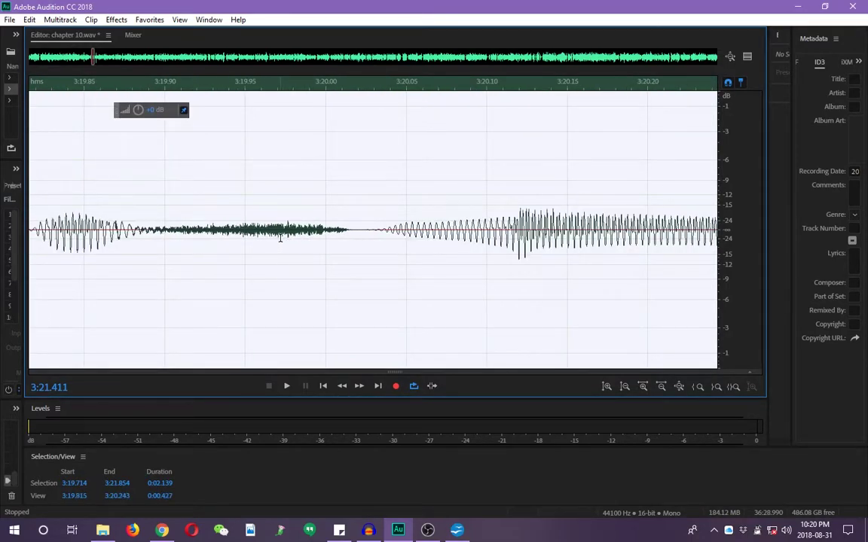
drag(354, 249, 147, 266)
click(287, 391)
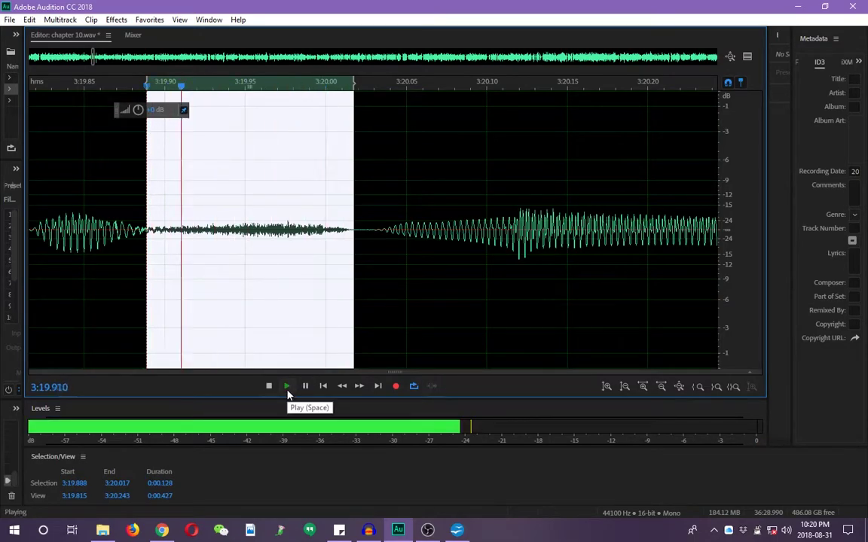
click(269, 386)
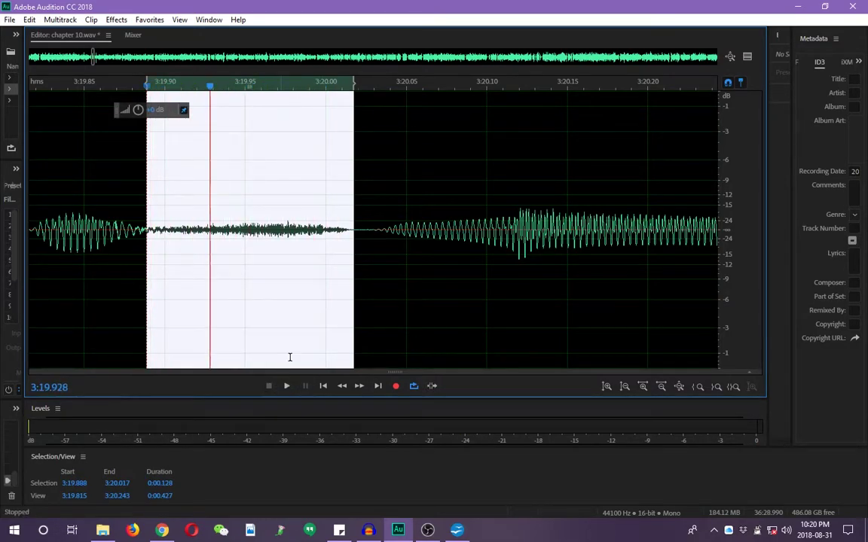
Cut the tiny click at 3:19.975, then select the hiss 3:19.891–3:20.019
scroll(299, 246, up, 5)
mouse_move(279, 236)
mouse_down()
mouse_move(269, 231)
mouse_move(268, 244)
mouse_up()
click(269, 244)
scroll(288, 248, down, 3)
scroll(311, 252, down, 1)
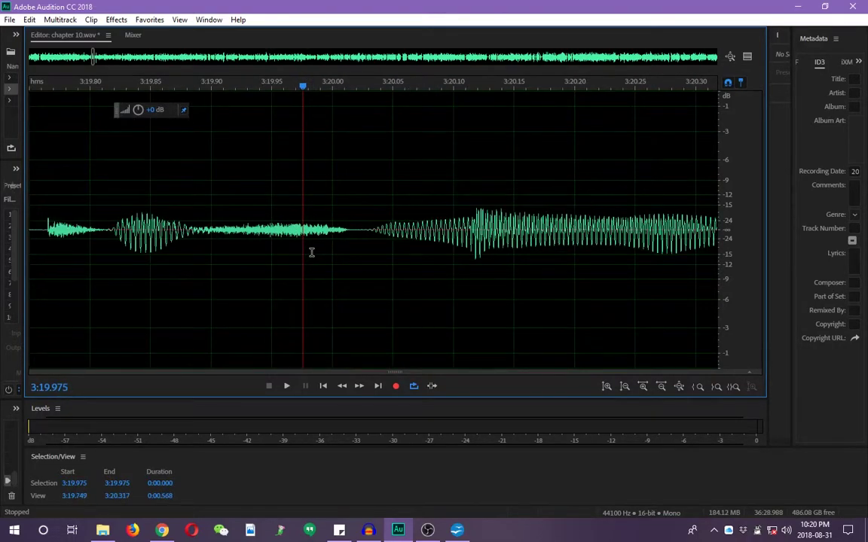
scroll(311, 253, down, 2)
drag(336, 226, 248, 277)
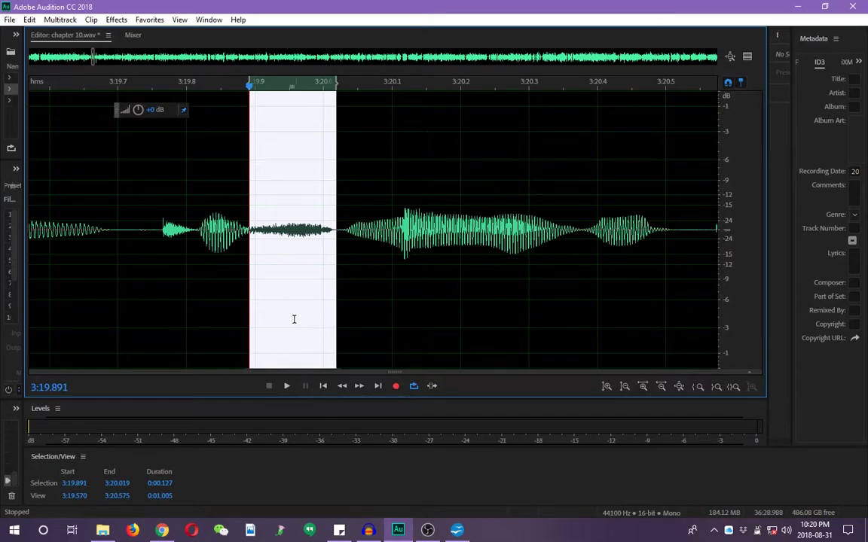
Zoom out and play 3:19.730–3:21.042 to confirm the clicks, hiss and gap are gone
scroll(294, 301, down, 3)
click(258, 252)
drag(250, 247, 632, 304)
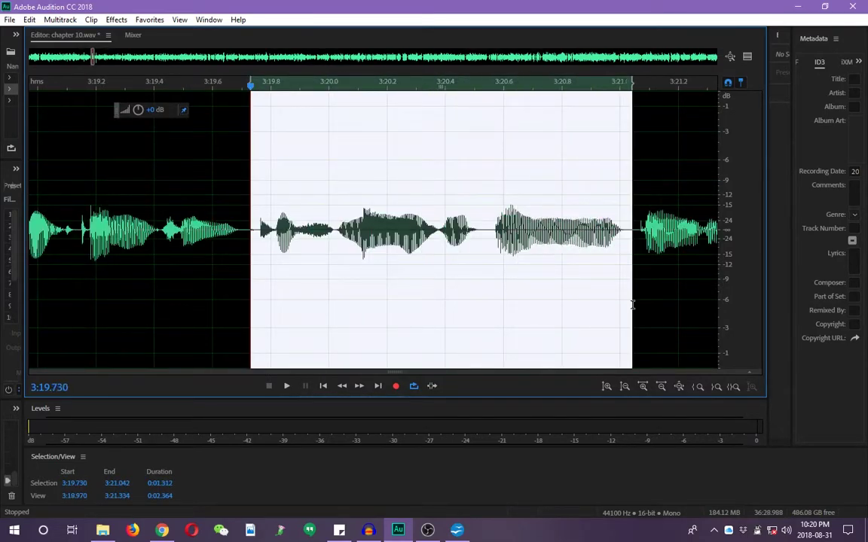
click(287, 387)
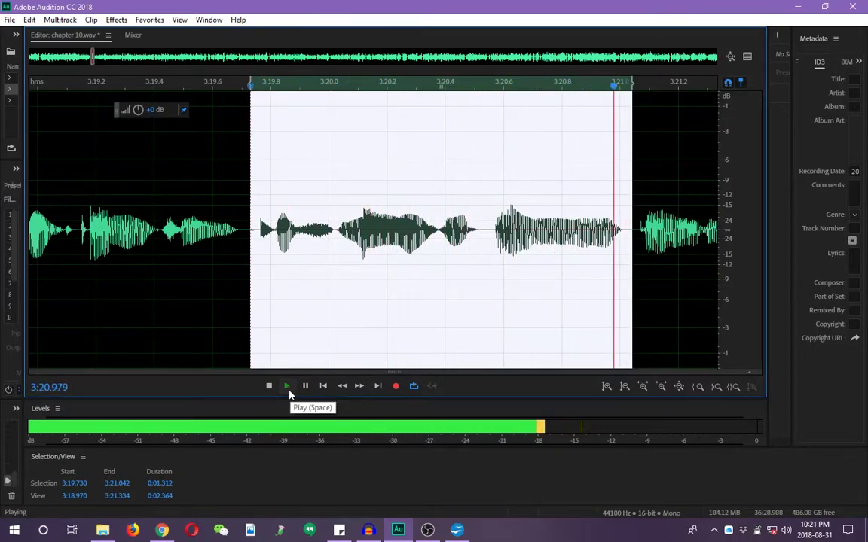
click(269, 387)
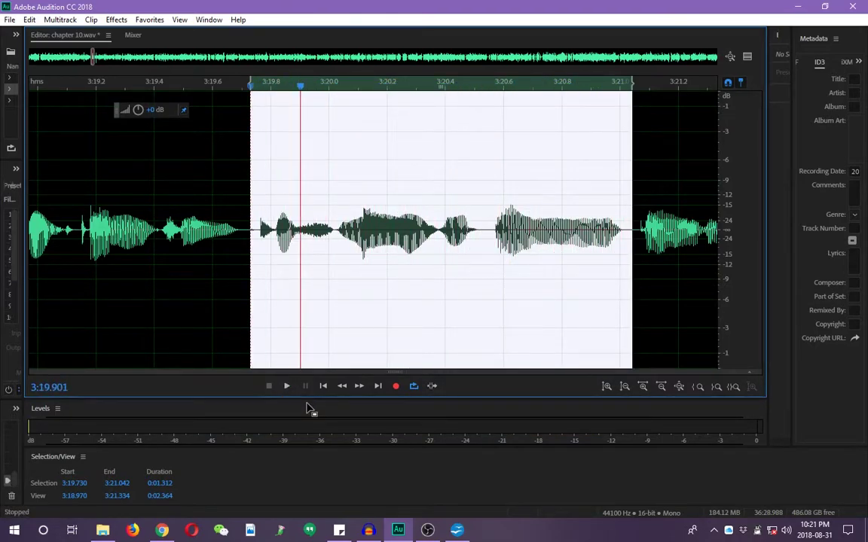
scroll(369, 253, down, 5)
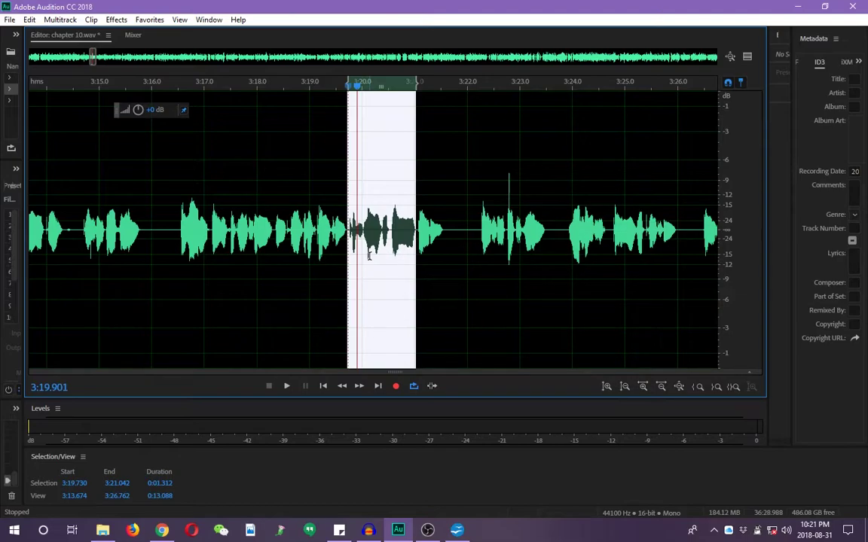
Clear the selection and select the sentence from 3:16.401 to 3:21.776
click(333, 296)
drag(173, 261, 454, 268)
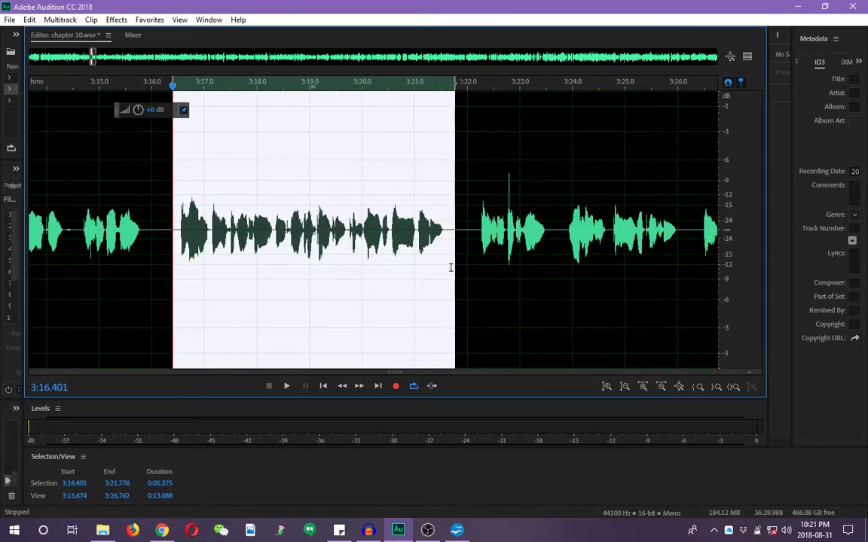